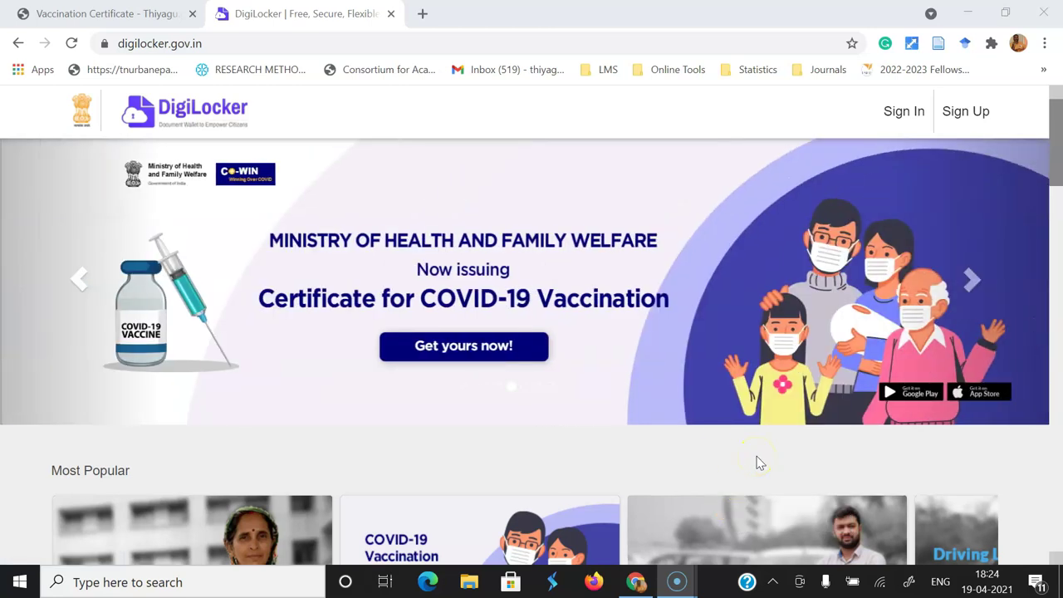
# - Open the vaccination certificate PDF tab and scroll down to the dose details and QR code
pyautogui.click(91, 13)
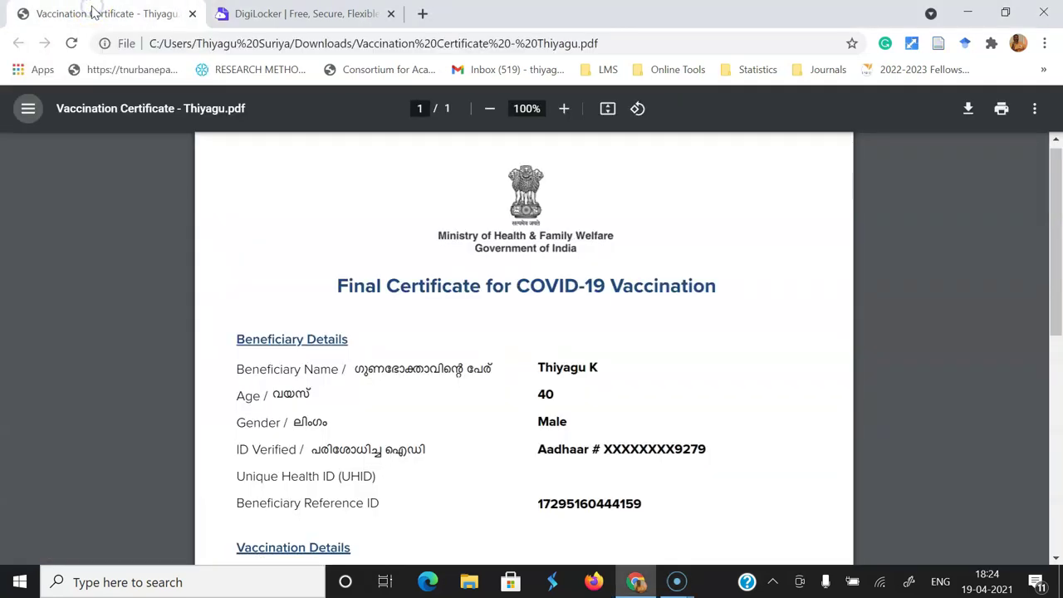
pyautogui.click(141, 11)
pyautogui.click(1048, 168)
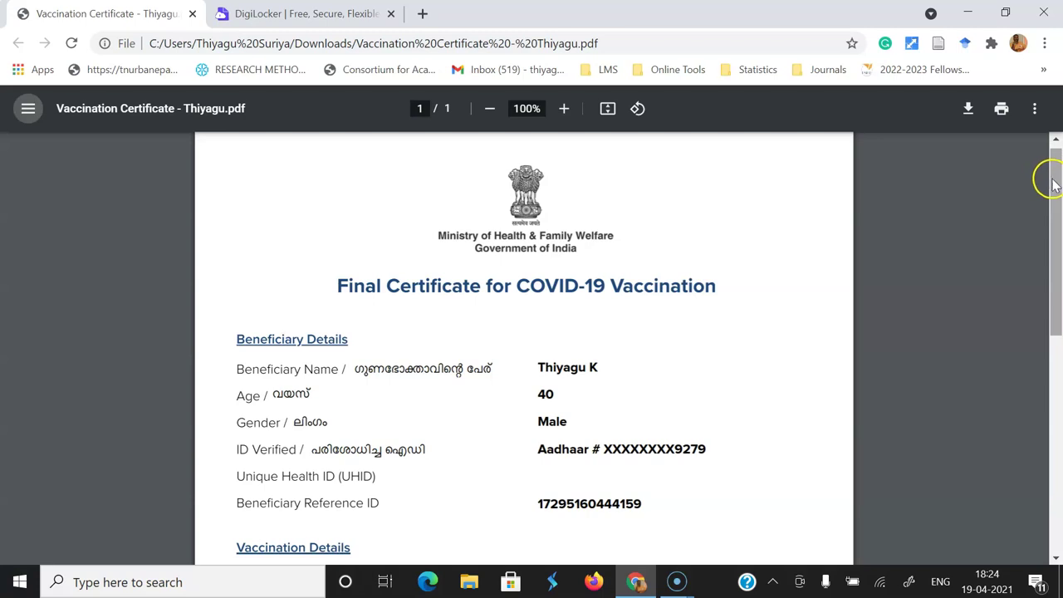
pyautogui.moveTo(1056, 190)
pyautogui.mouseDown()
pyautogui.moveTo(1059, 371)
pyautogui.moveTo(1060, 174)
pyautogui.mouseUp()
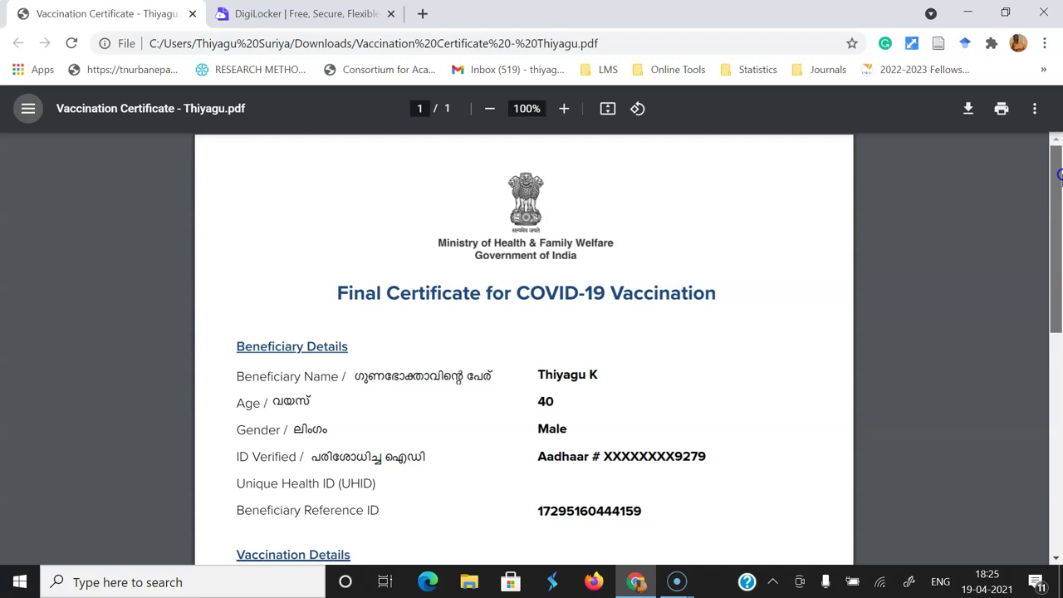
pyautogui.moveTo(1060, 174); pyautogui.dragTo(1045, 384)
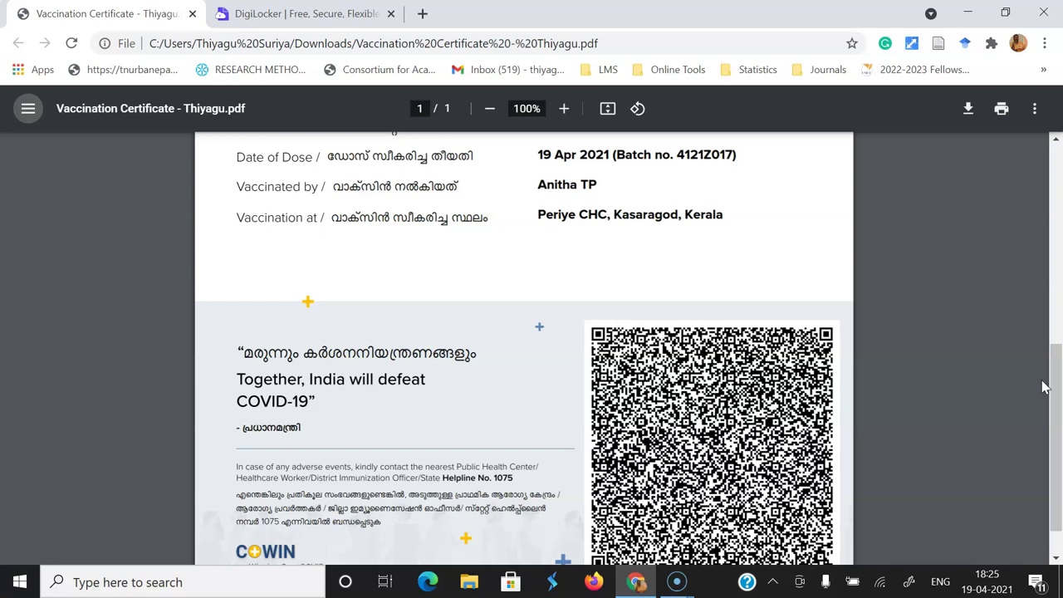
pyautogui.click(315, 10)
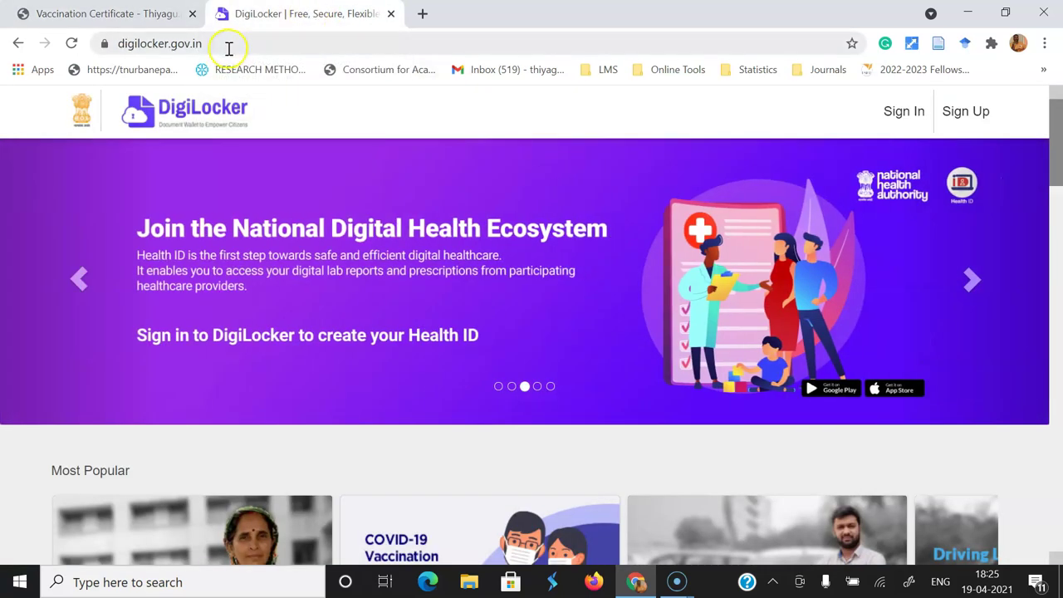
# - Move the DigiLocker home page carousel back to the COVID-19 vaccination certificate slide
pyautogui.click(74, 279)
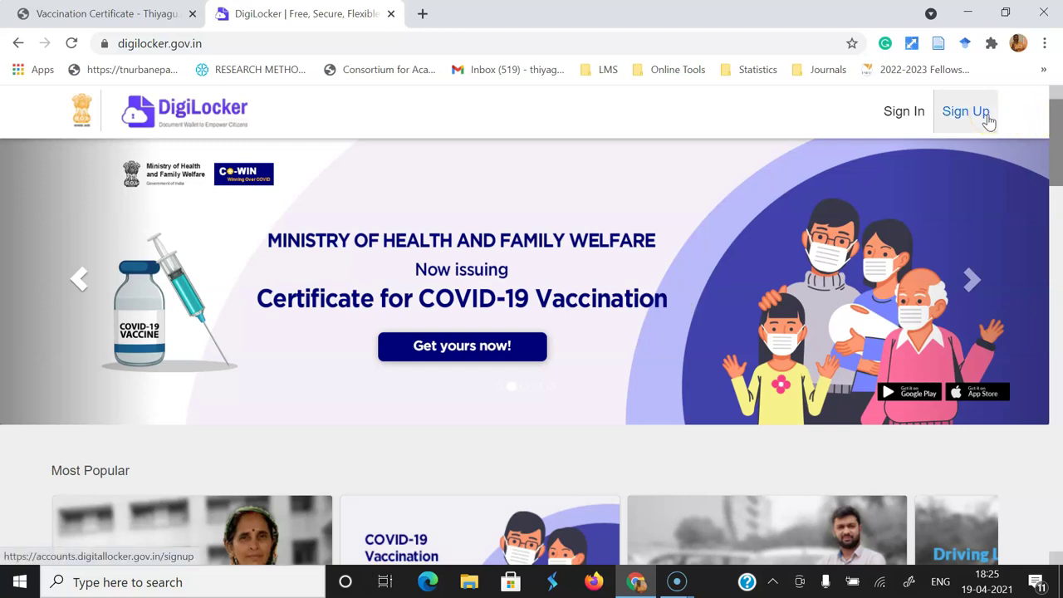
pyautogui.click(980, 123)
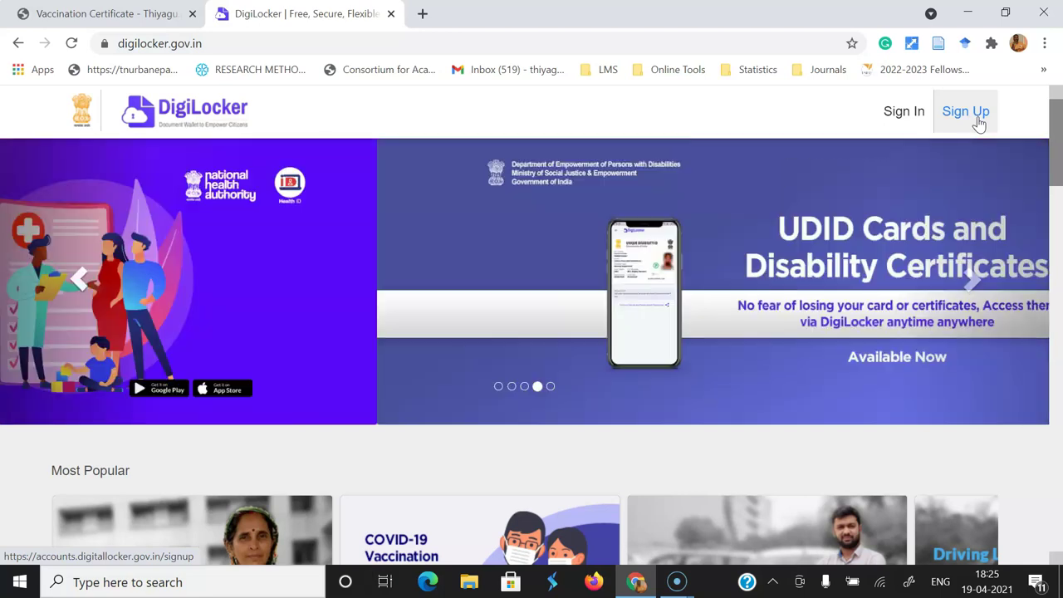
# - Sign in to DigiLocker with the account username and 6-digit security PIN, then verify the OTP
pyautogui.click(905, 123)
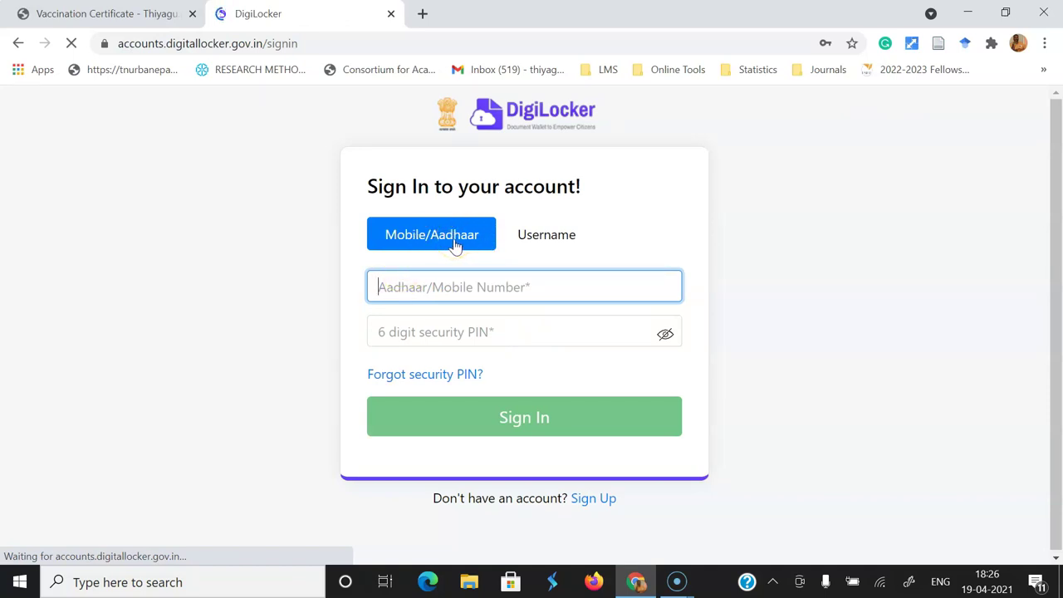
pyautogui.click(561, 245)
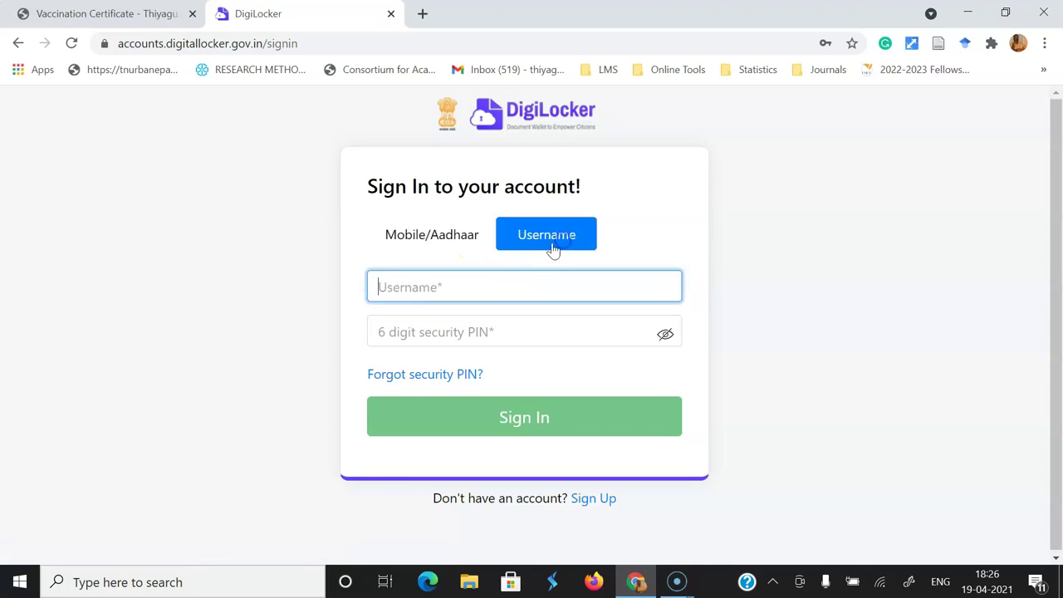
pyautogui.click(404, 332)
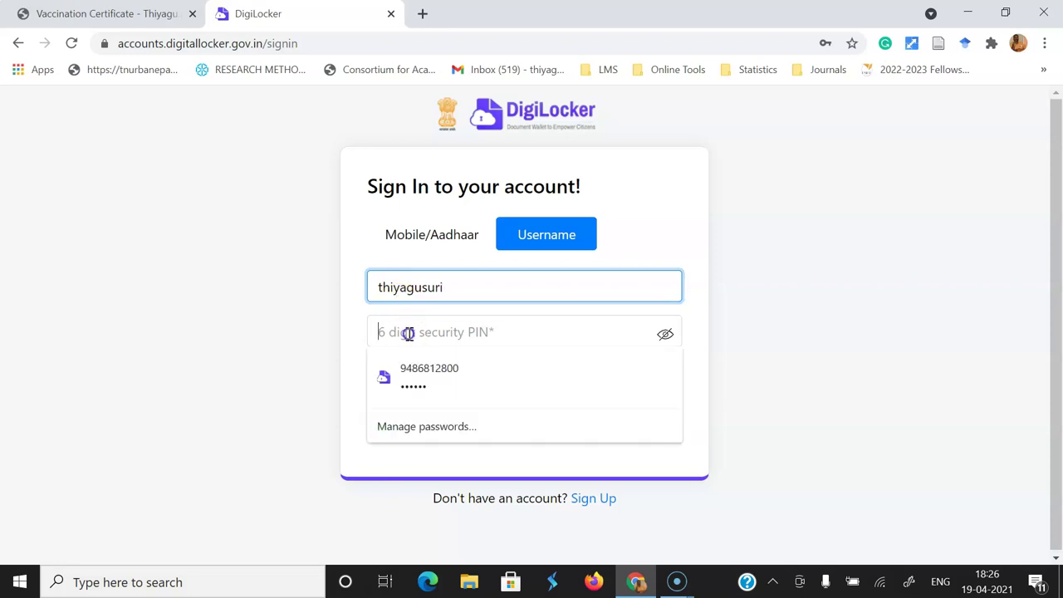
pyautogui.write('1')
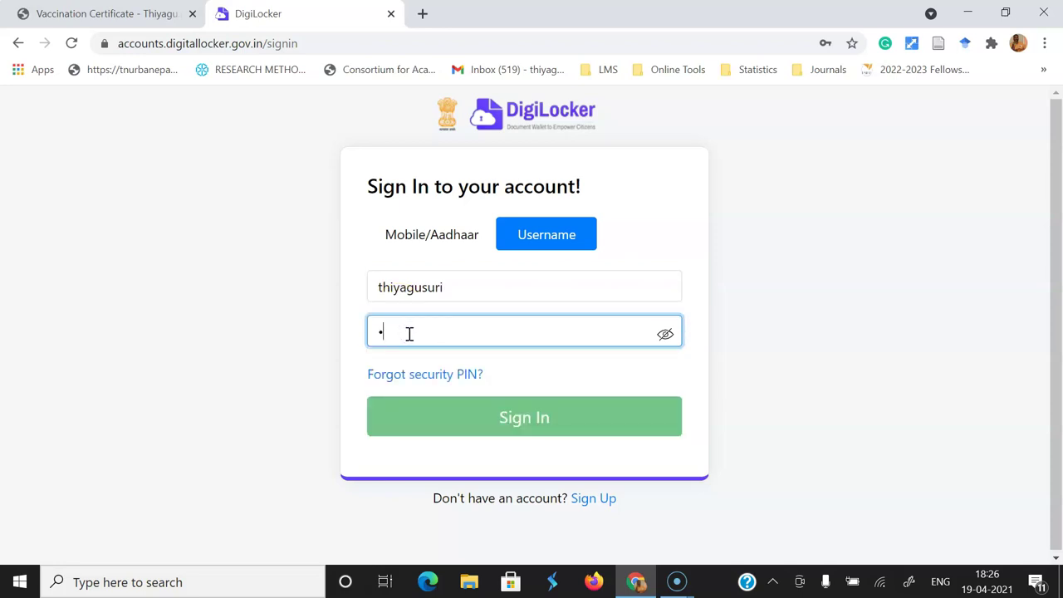
pyautogui.write('•••••')
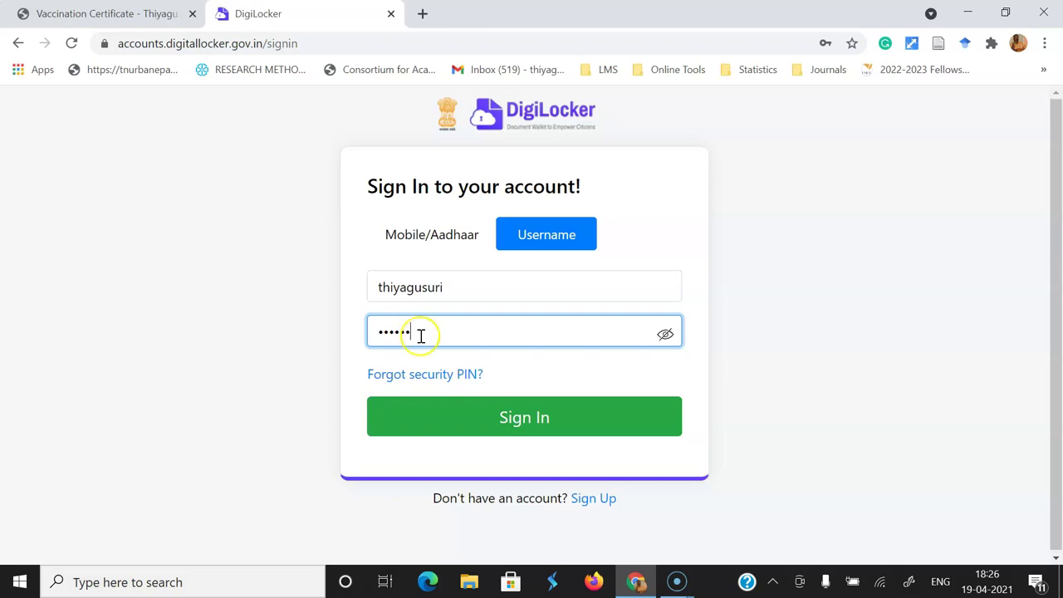
pyautogui.click(557, 423)
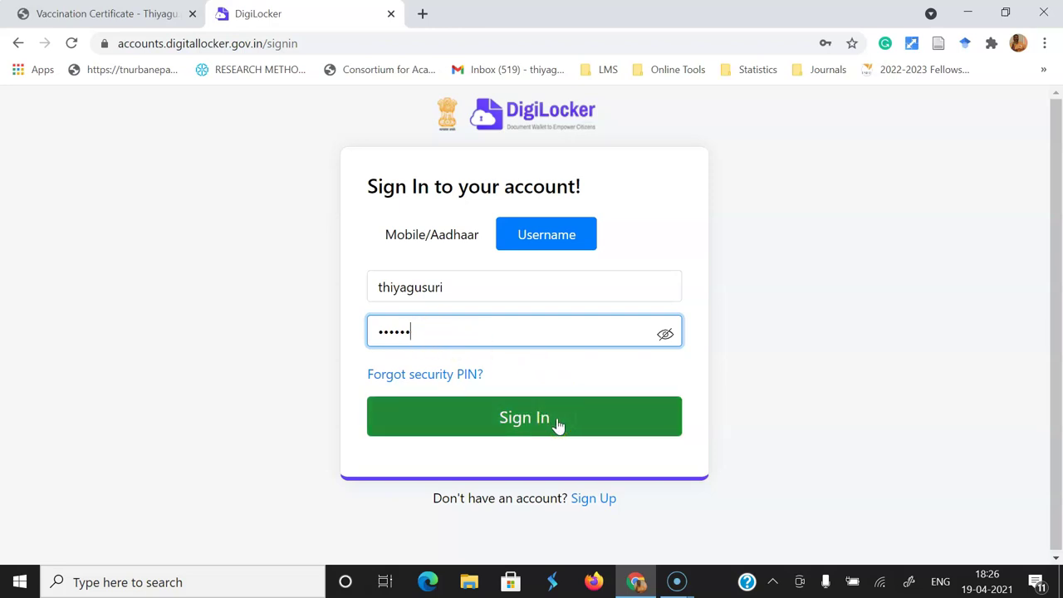
pyautogui.click(557, 422)
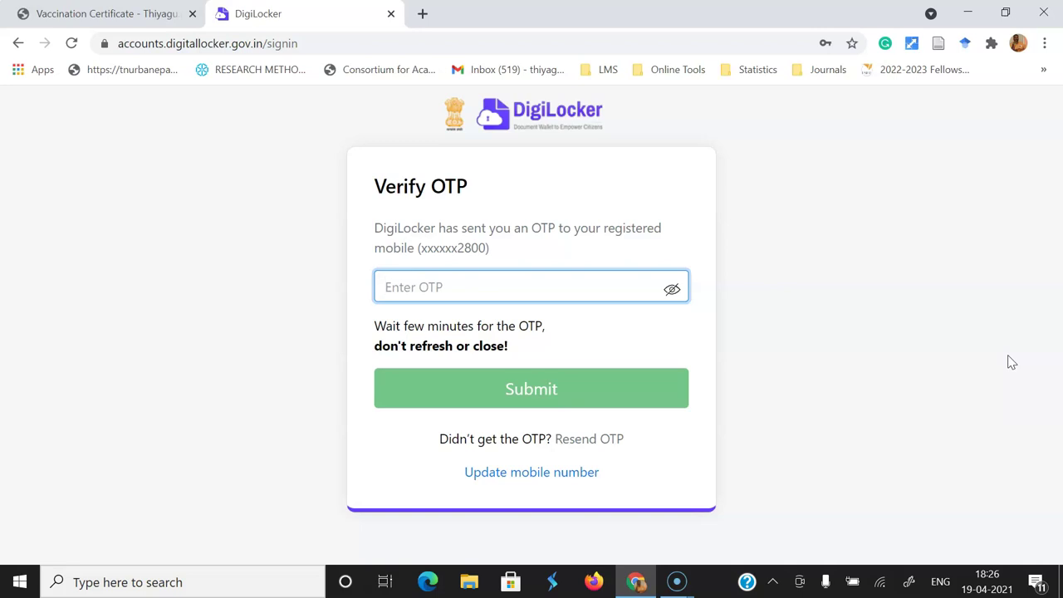
pyautogui.write('11')
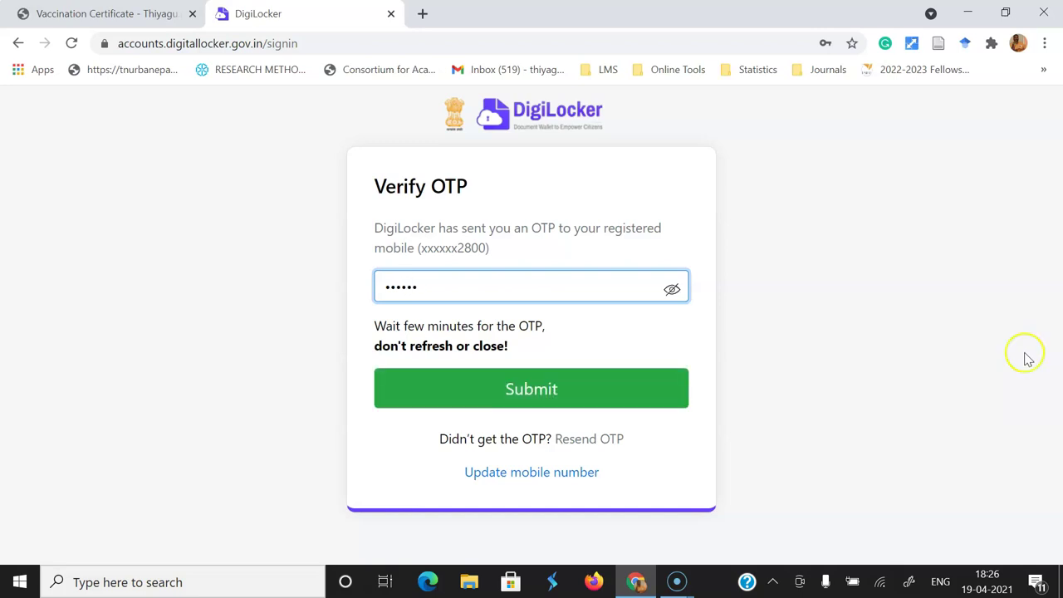
pyautogui.click(580, 406)
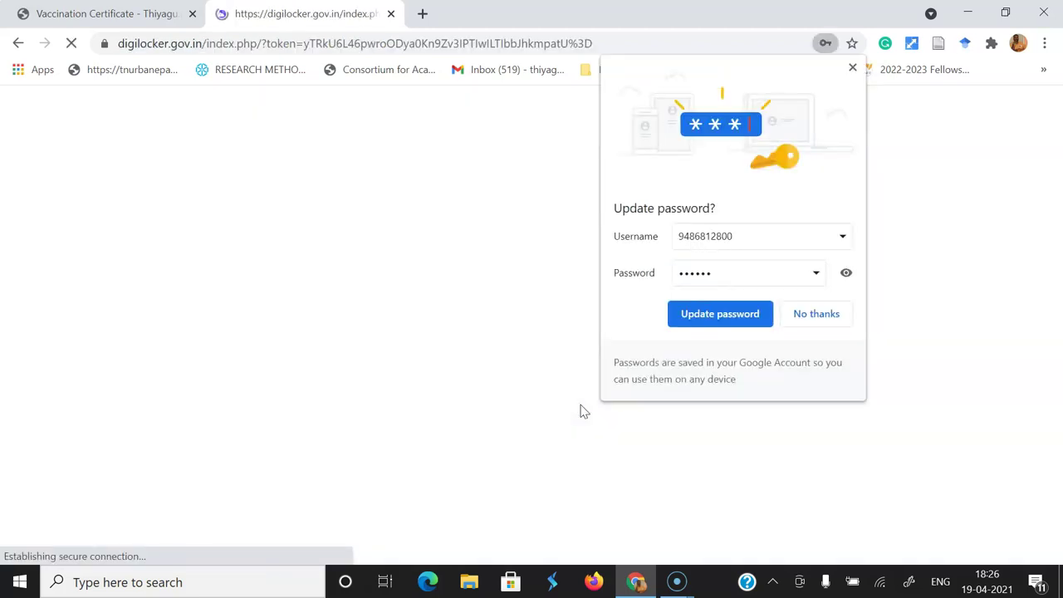
# - Decline Chrome's password update, check the four Issued Documents, then return to the dashboard
pyautogui.click(817, 314)
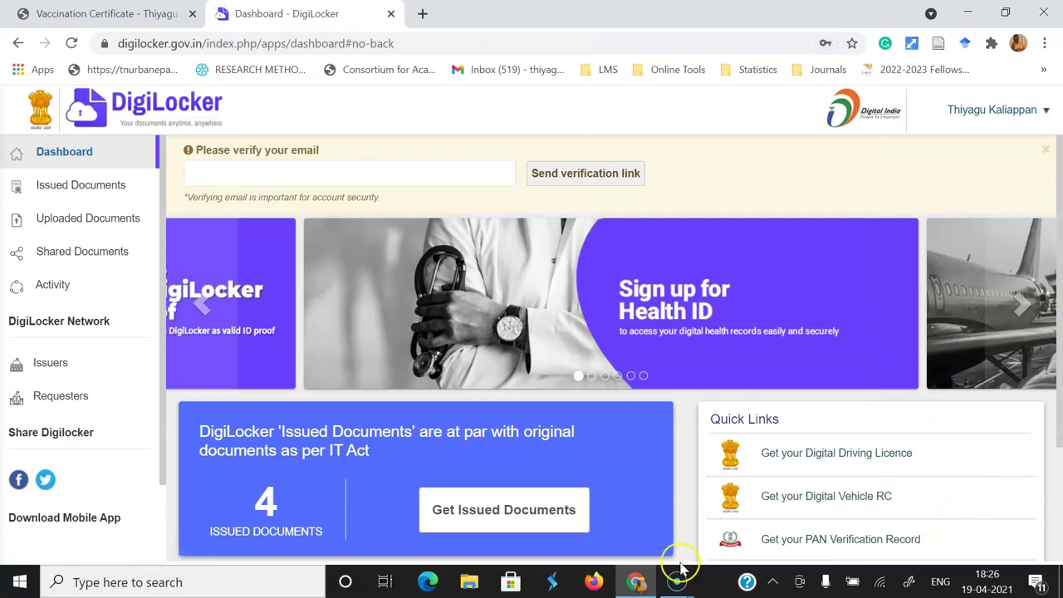
pyautogui.moveTo(1057, 258); pyautogui.dragTo(1052, 373)
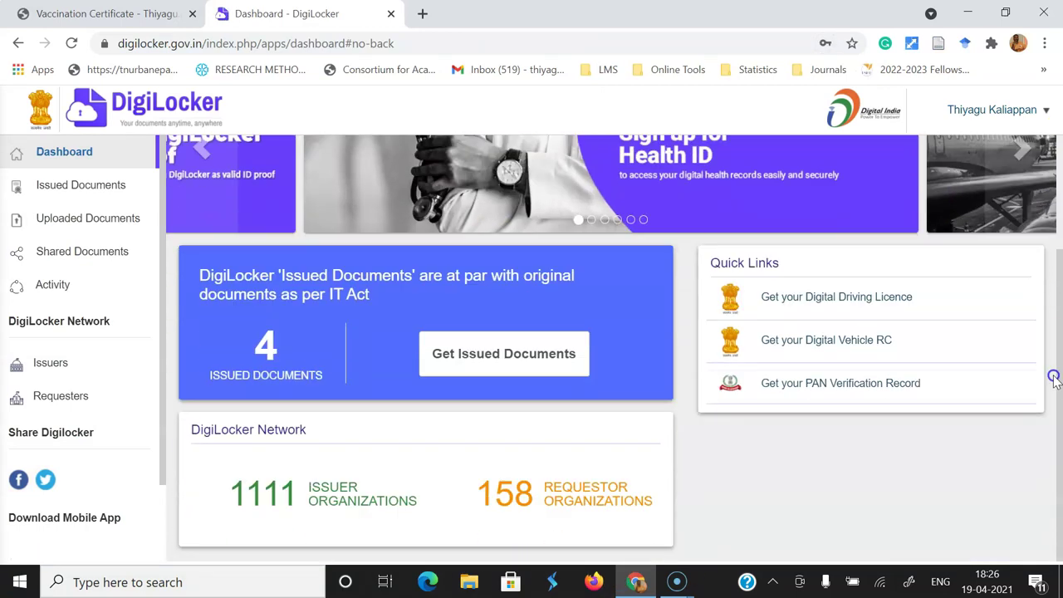
pyautogui.click(37, 184)
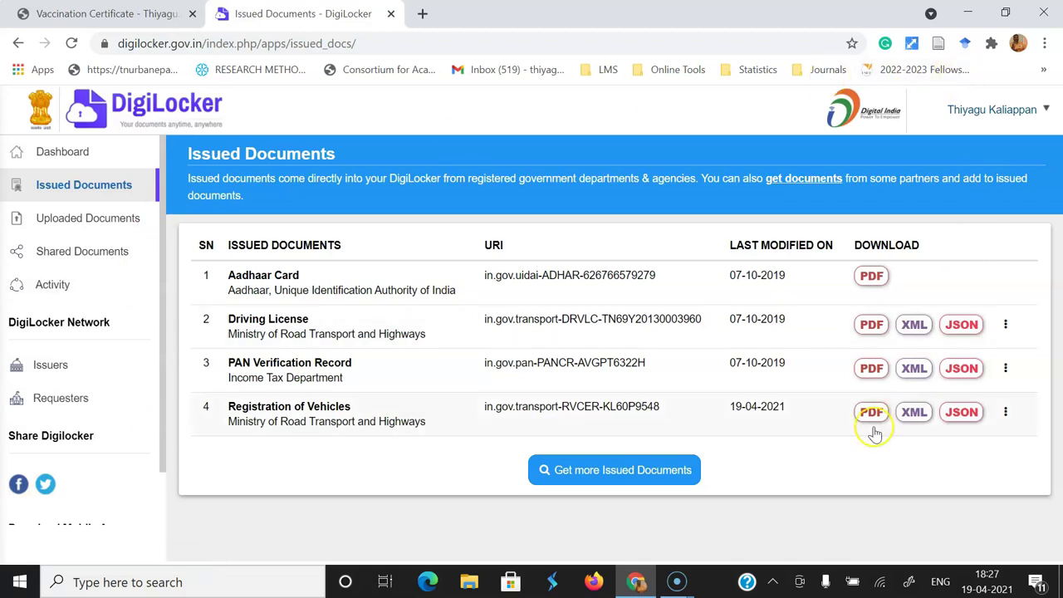
pyautogui.click(75, 152)
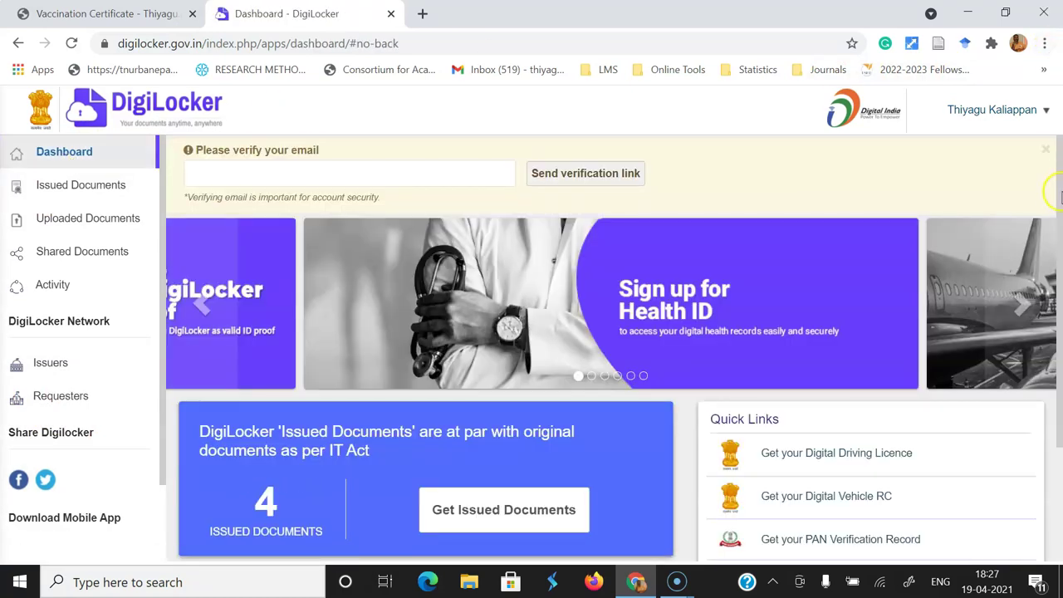
# - Go to Get Issued Documents and open the COVID-19 Vaccination Certificate issuer list
pyautogui.scroll(-2, 1032, 401)
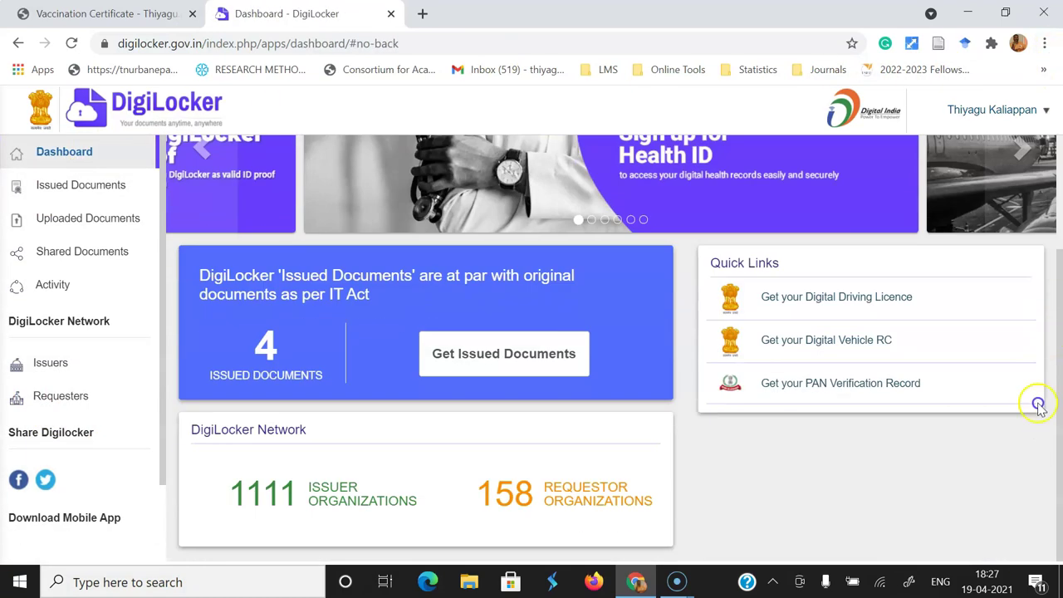
pyautogui.click(502, 357)
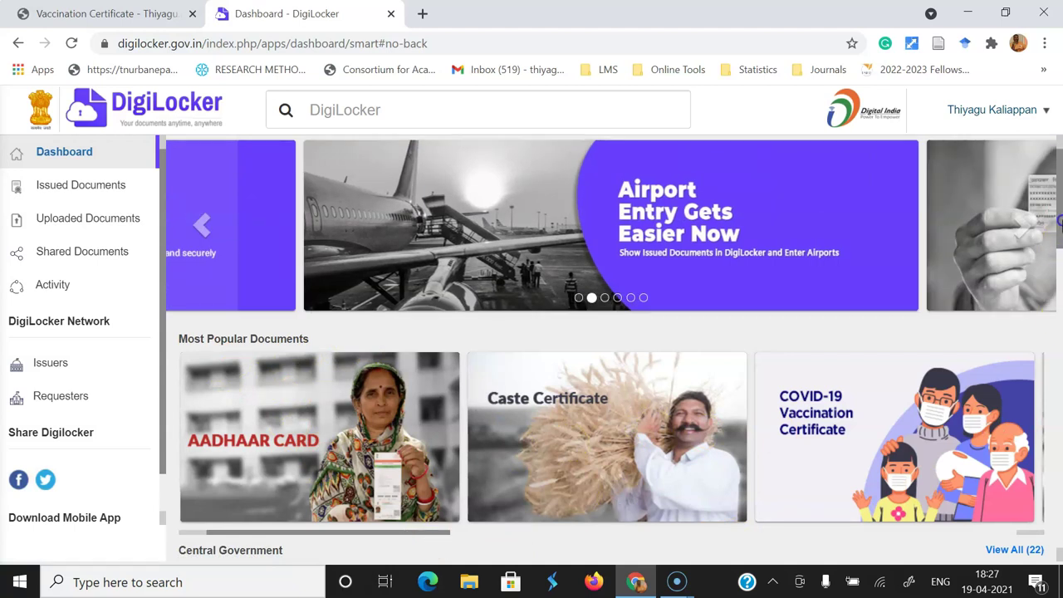
pyautogui.scroll(-1, 1059, 221)
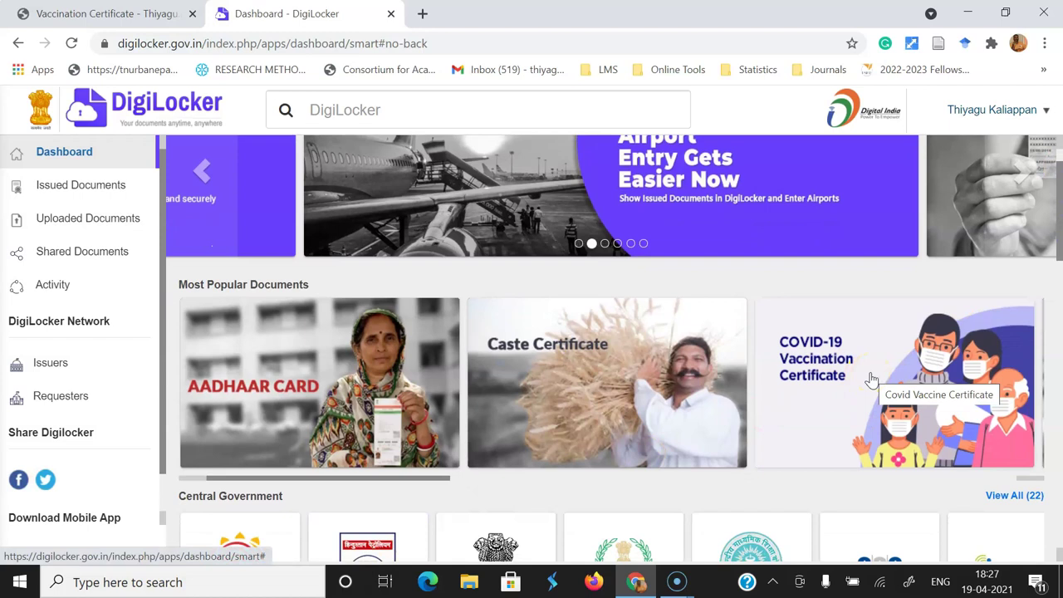
pyautogui.click(871, 379)
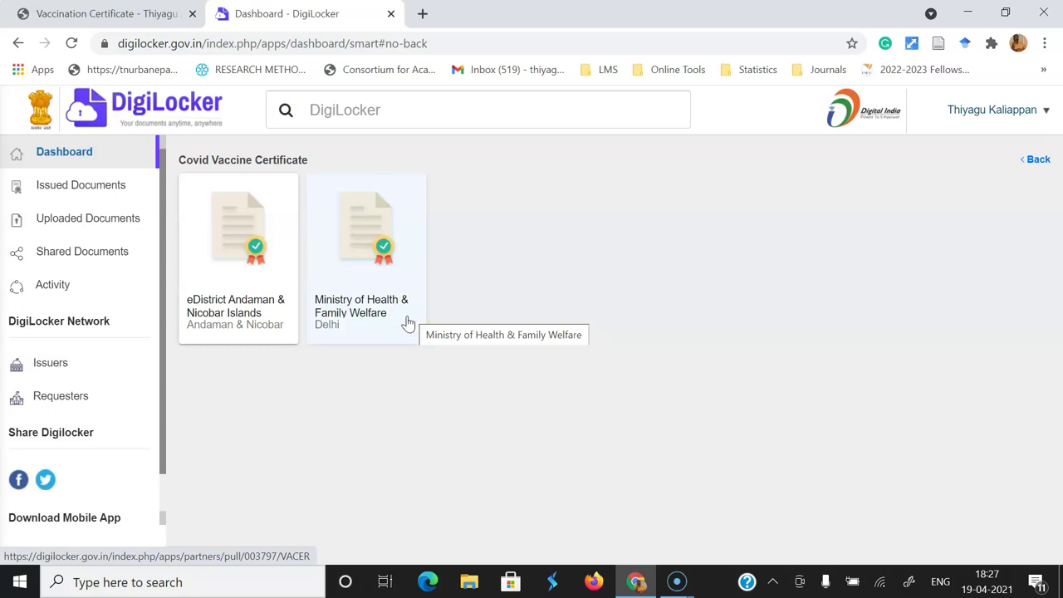
# - Choose Ministry of Health & Family Welfare as issuer and review the Aadhaar-prefilled pull form
pyautogui.click(373, 262)
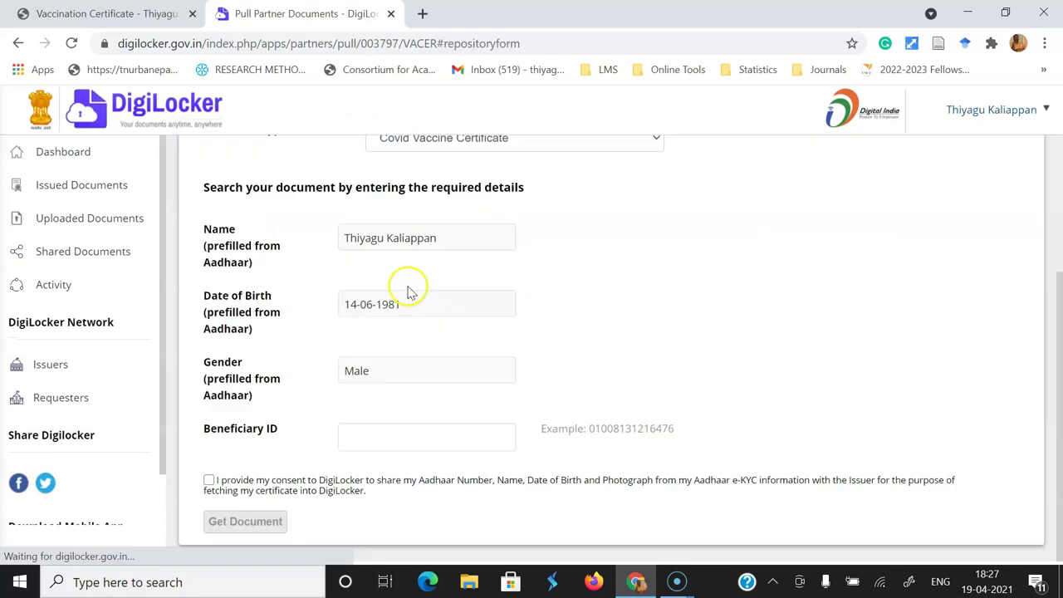
pyautogui.moveTo(1059, 332); pyautogui.dragTo(1053, 232)
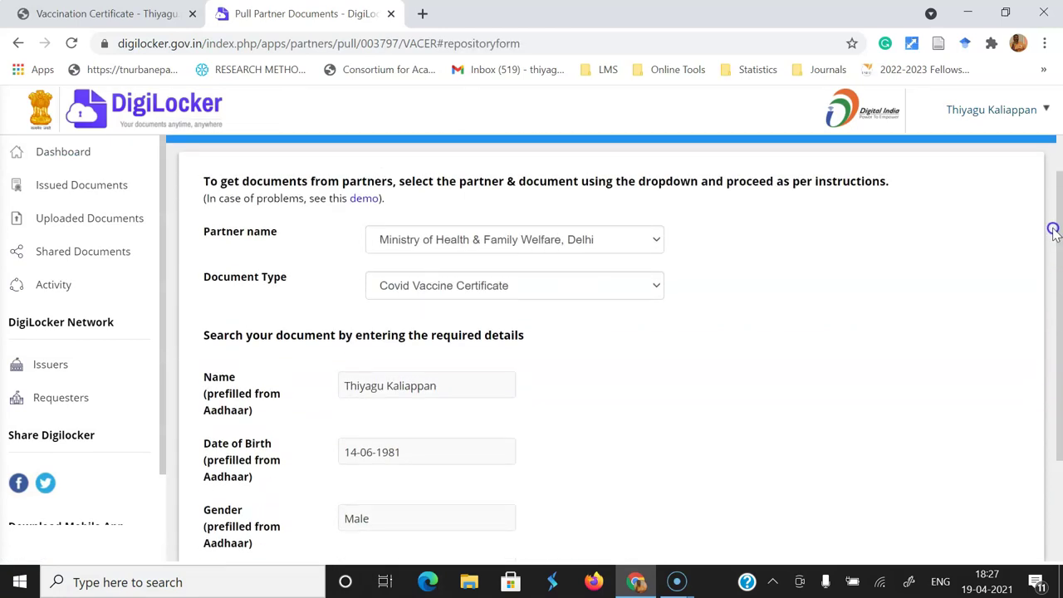
pyautogui.moveTo(1053, 231); pyautogui.dragTo(1051, 267)
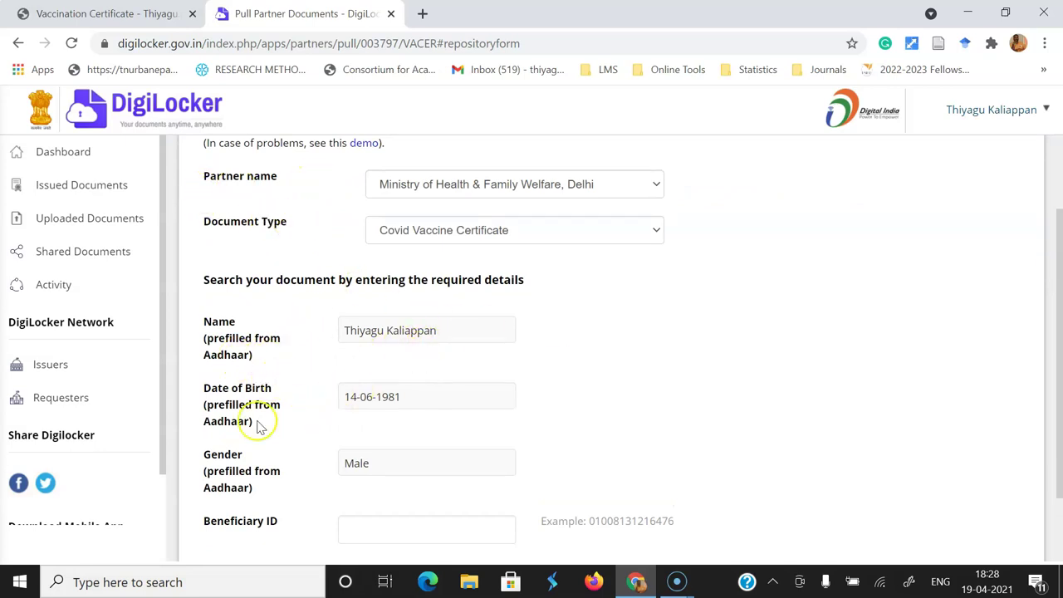
pyautogui.moveTo(1055, 334); pyautogui.dragTo(1058, 407)
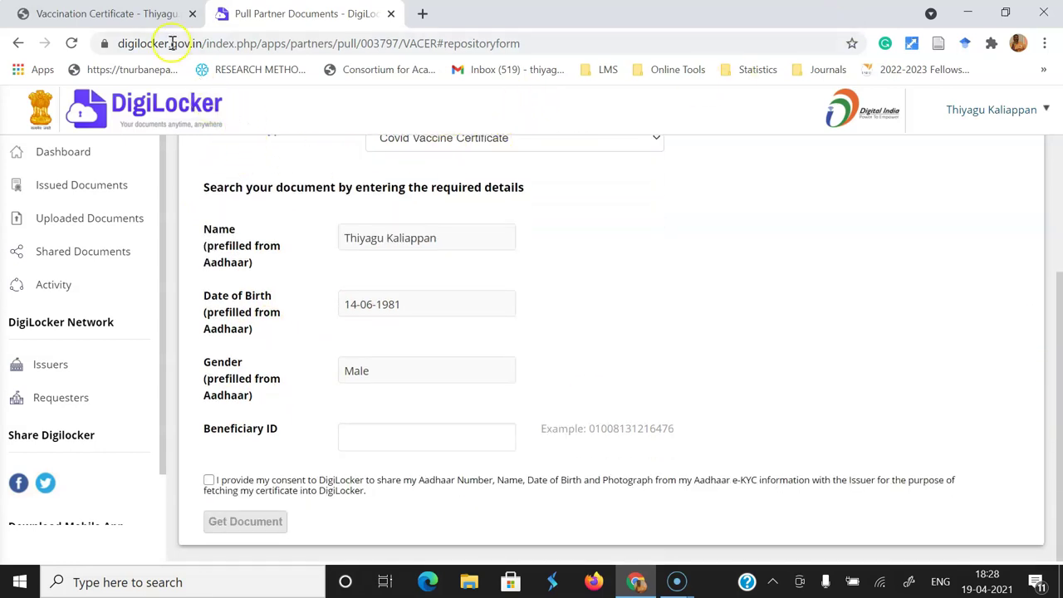
# - Copy the Beneficiary Reference ID from the certificate PDF into the form's Beneficiary ID field
pyautogui.click(138, 14)
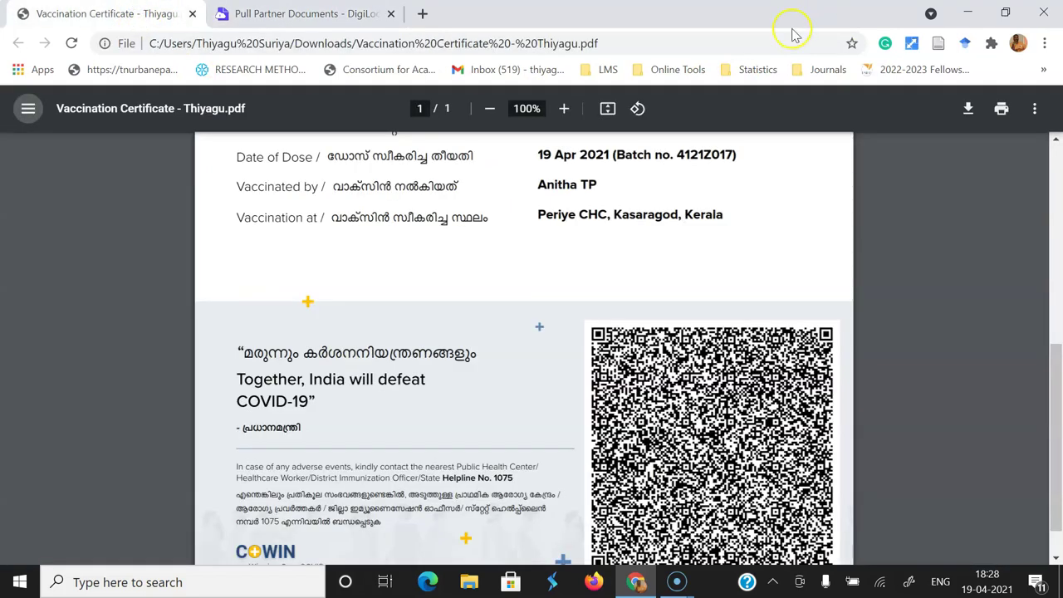
pyautogui.moveTo(1054, 375); pyautogui.dragTo(1057, 186)
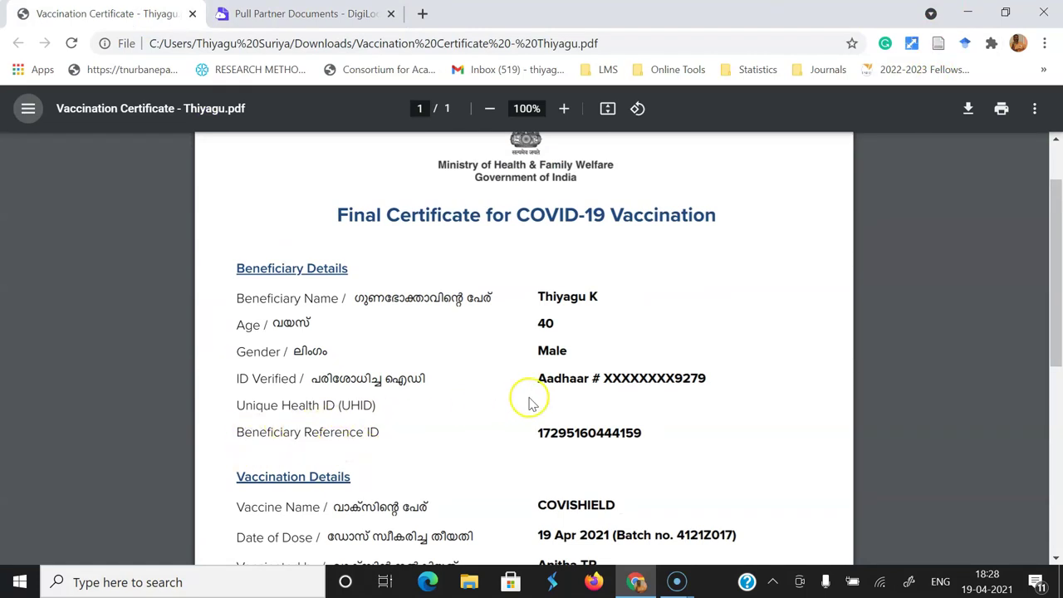
pyautogui.moveTo(532, 433); pyautogui.dragTo(644, 428)
pyautogui.hotkey('ctrl', 'c')
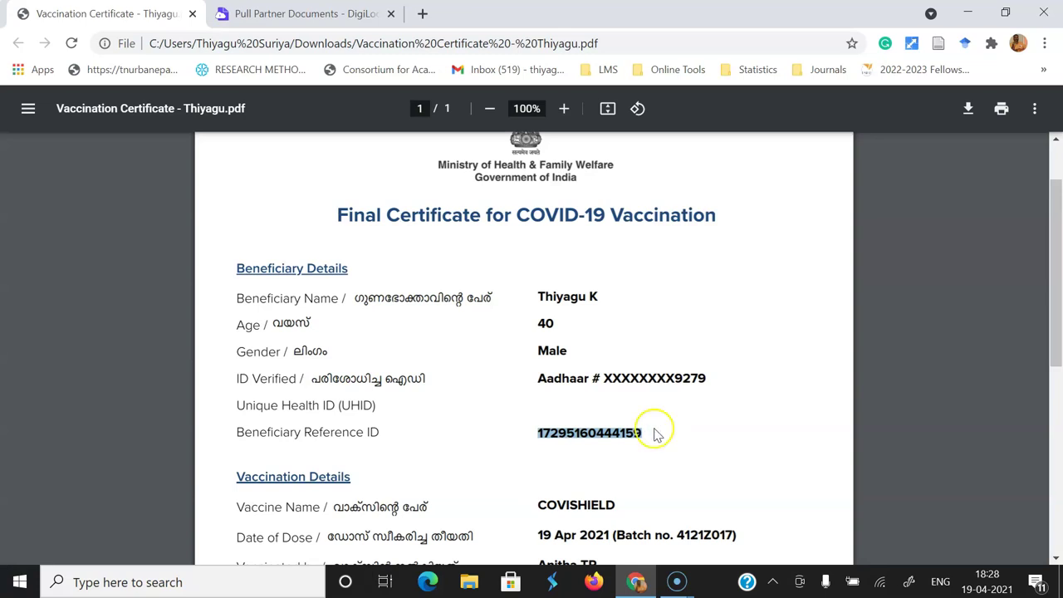
pyautogui.click(341, 14)
pyautogui.click(386, 441)
pyautogui.hotkey('ctrl', 'v')
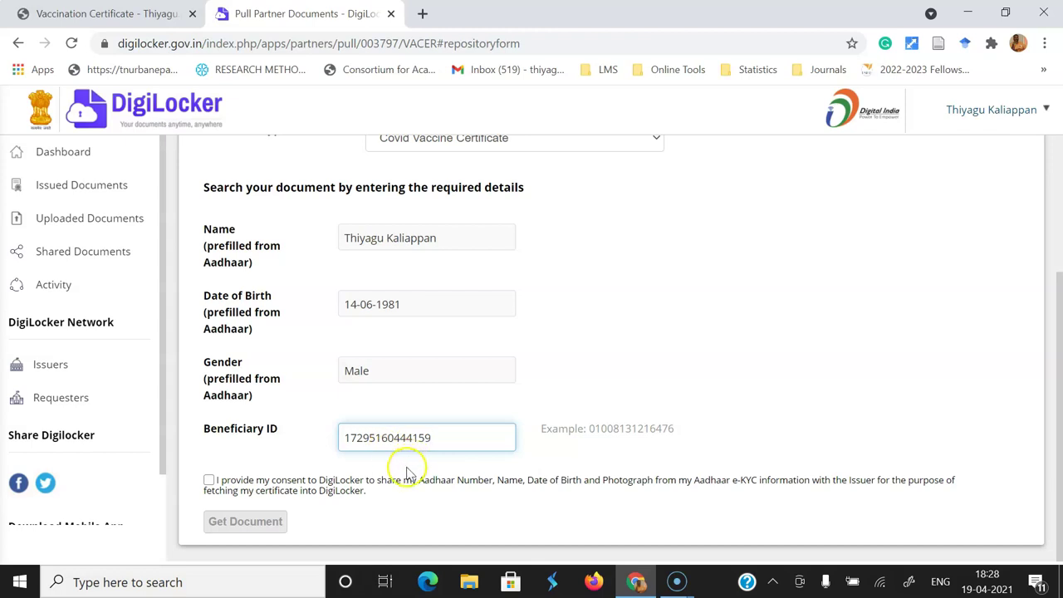
# - Consent to sharing Aadhaar details and fetch the Covid Vaccine Certificate from the issuer
pyautogui.click(209, 481)
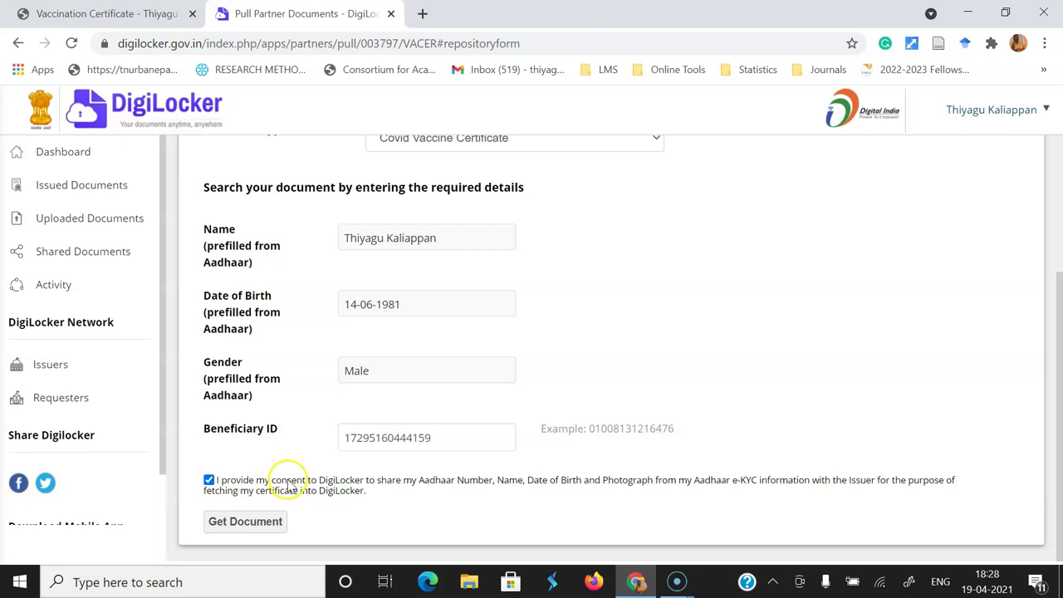
pyautogui.click(259, 525)
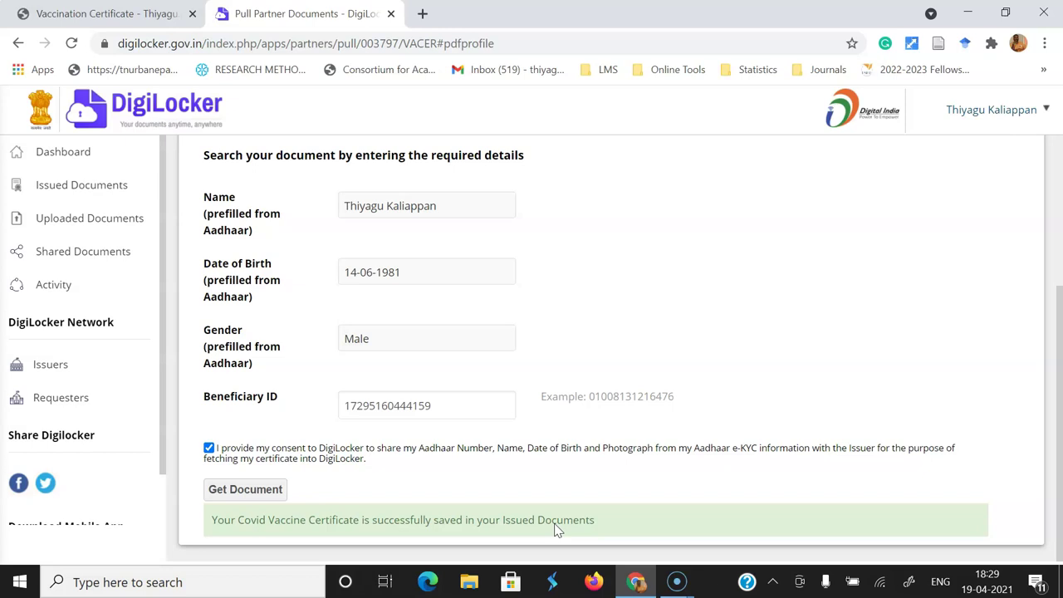
# - Return via the Dashboard to Issued Documents, now listing five items including the vaccine certificate
pyautogui.click(17, 151)
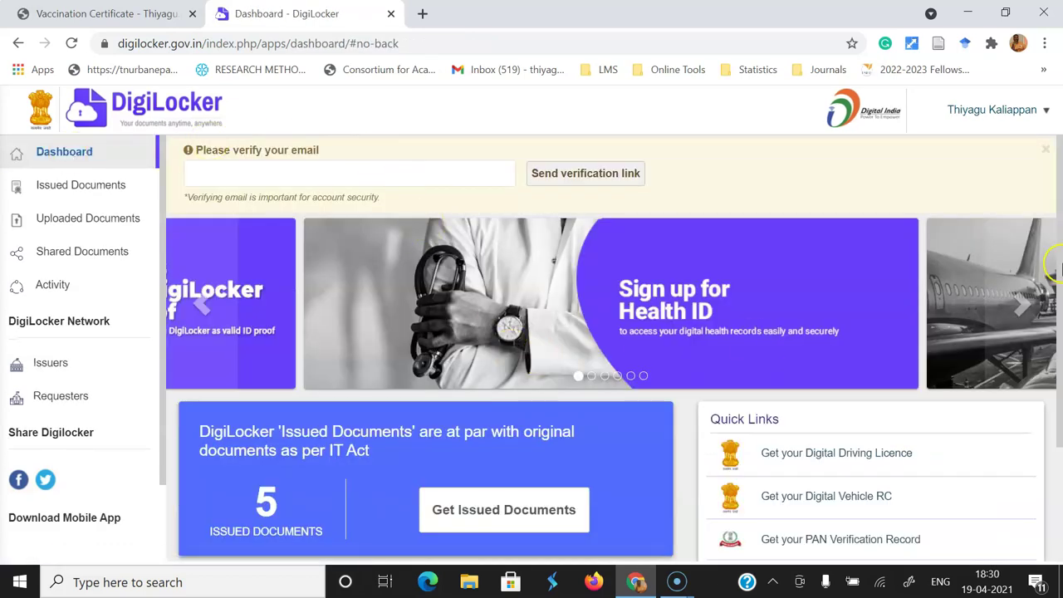
pyautogui.click(89, 190)
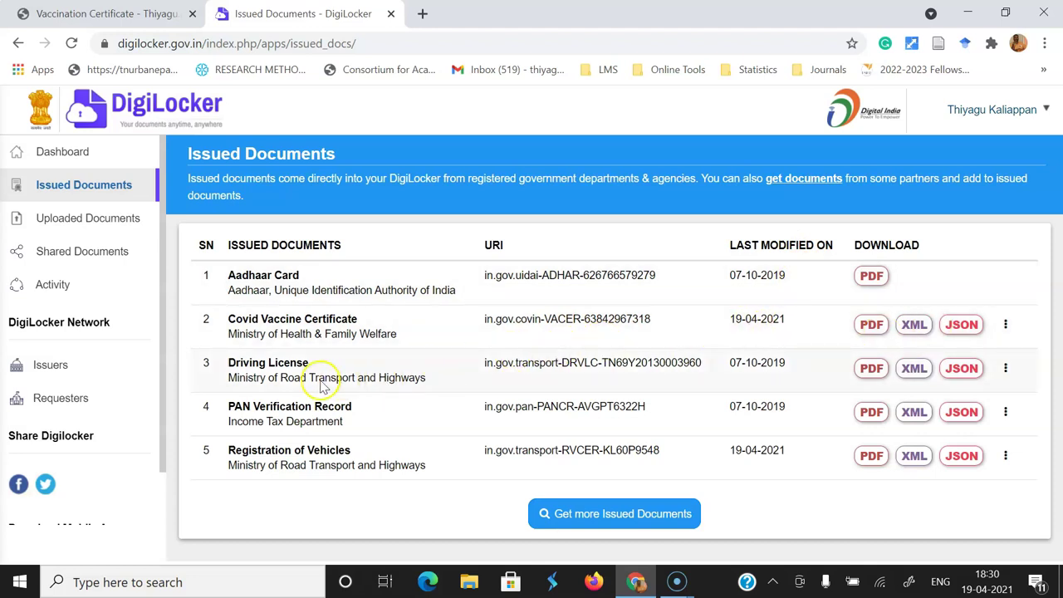
# - View the Covid Vaccine Certificate as a PDF in a new tab, then return to Issued Documents
pyautogui.click(874, 327)
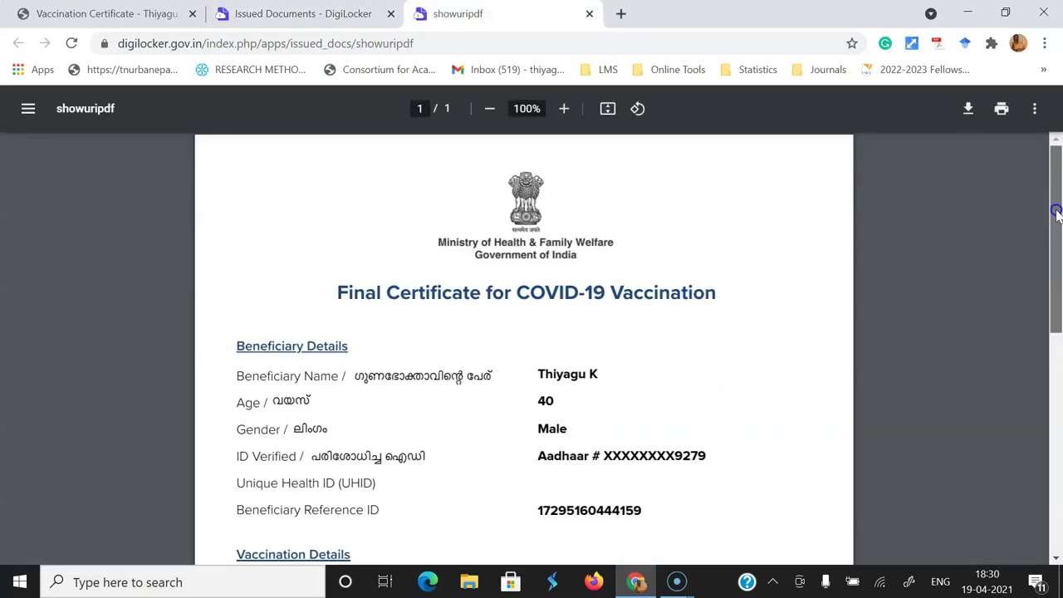
pyautogui.moveTo(1056, 211)
pyautogui.mouseDown()
pyautogui.moveTo(1055, 475)
pyautogui.moveTo(1055, 125)
pyautogui.moveTo(1054, 239)
pyautogui.moveTo(1049, 192)
pyautogui.mouseUp()
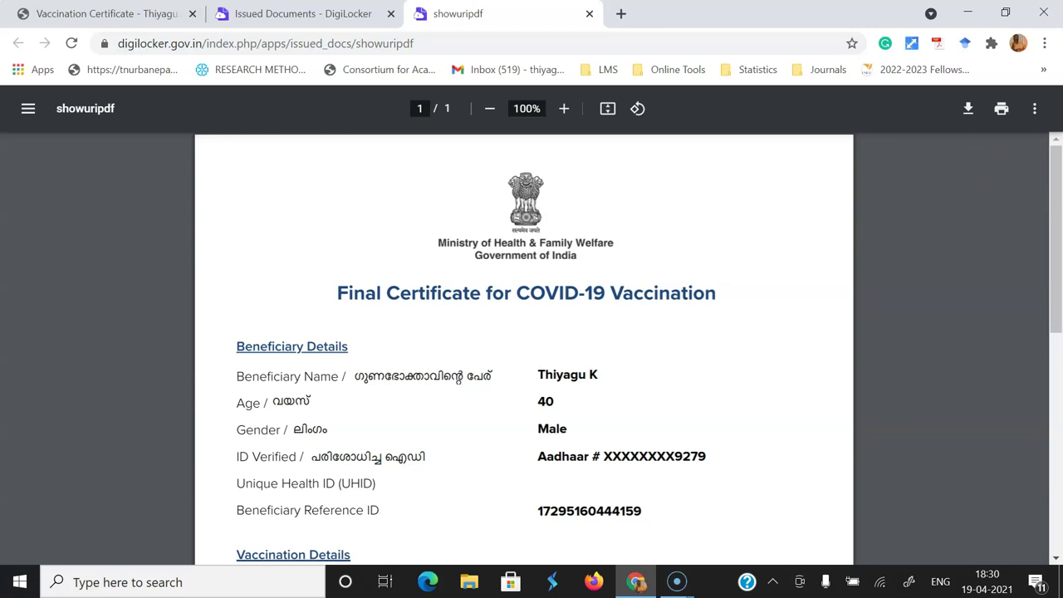
pyautogui.click(288, 11)
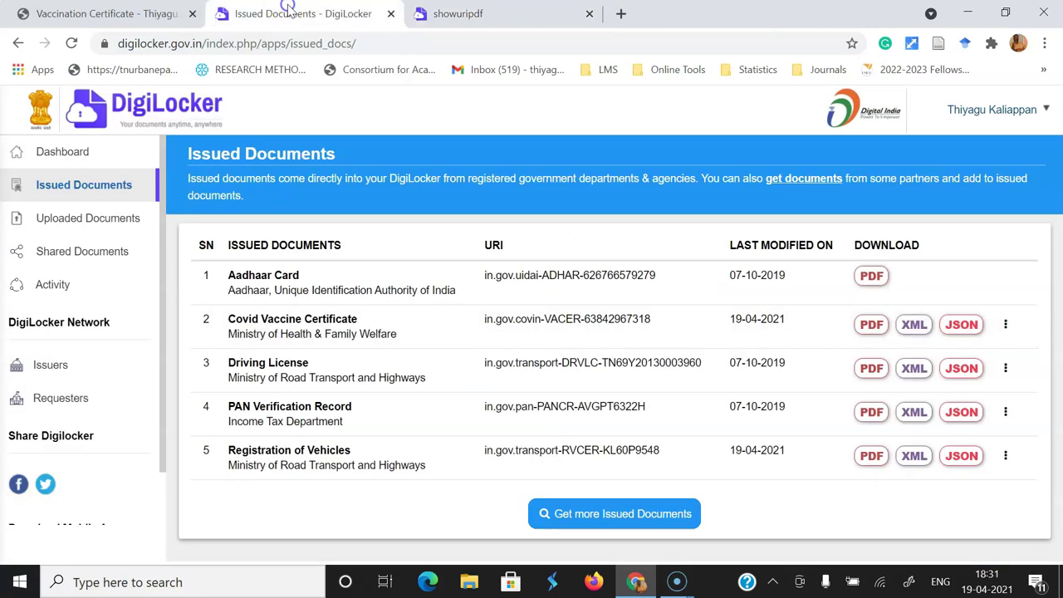